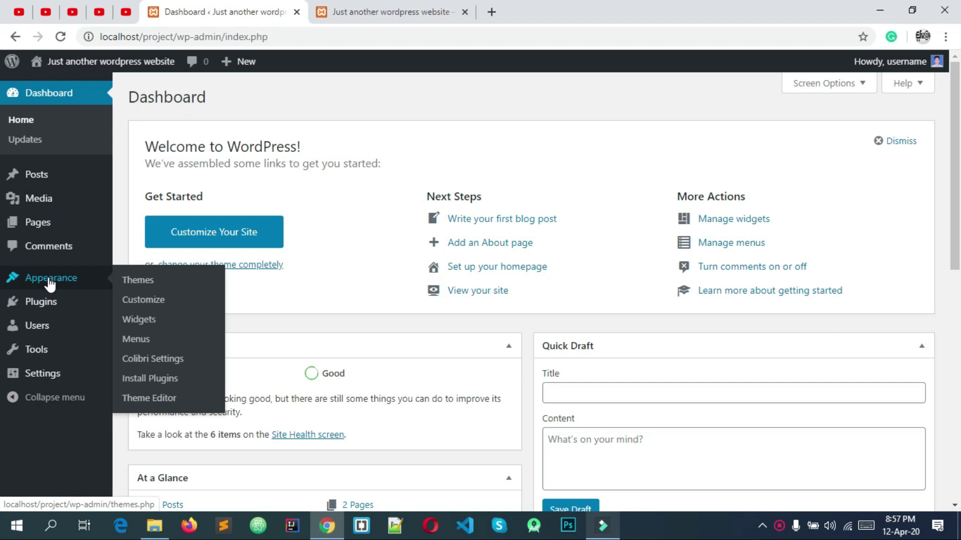
- Open the Widgets page from the Appearance menu in the admin sidebar
{"action": "left_click", "coordinate": [137, 325]}
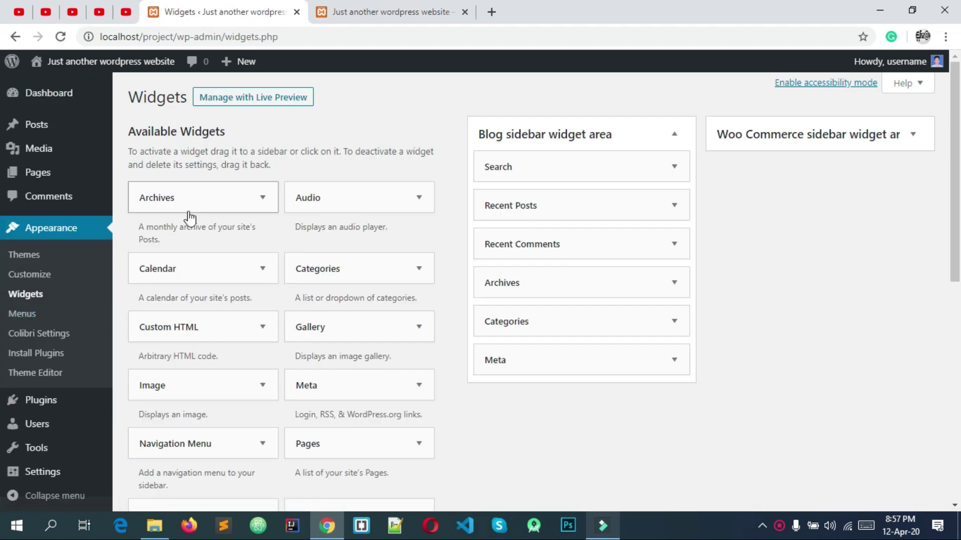
{"action": "scroll", "coordinate": [194, 216], "scroll_direction": "down", "scroll_amount": 5}
{"action": "scroll", "coordinate": [188, 241], "scroll_direction": "up", "scroll_amount": 5}
{"action": "left_click", "coordinate": [211, 204]}
{"action": "left_click", "coordinate": [211, 204]}
{"action": "left_click", "coordinate": [211, 204]}
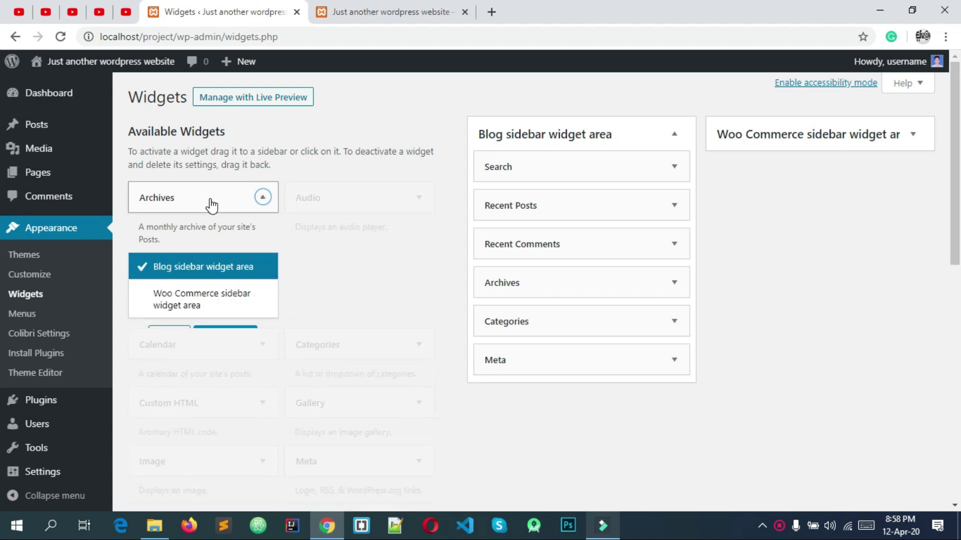
{"action": "left_click", "coordinate": [211, 205]}
{"action": "left_click", "coordinate": [211, 204]}
{"action": "left_click", "coordinate": [210, 203]}
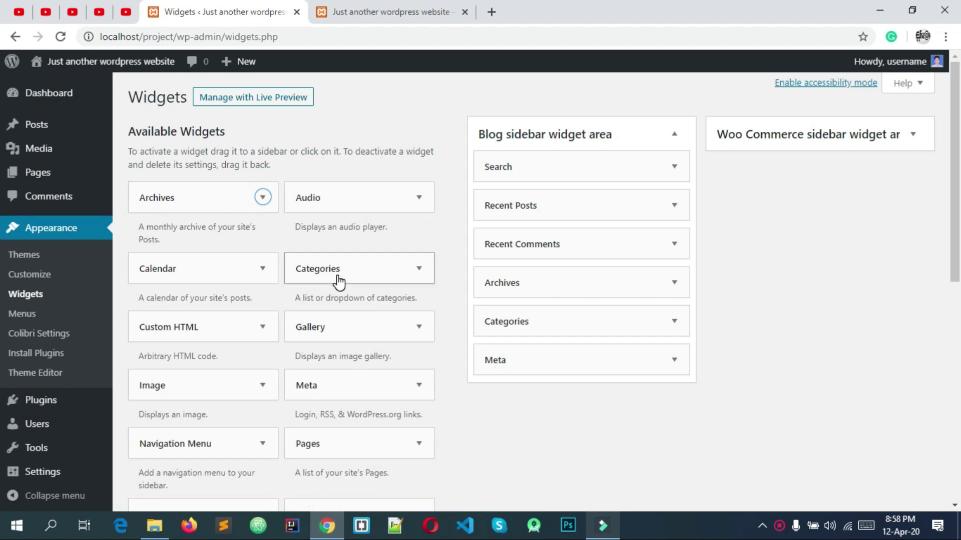
{"action": "scroll", "coordinate": [345, 285], "scroll_direction": "down", "scroll_amount": 2}
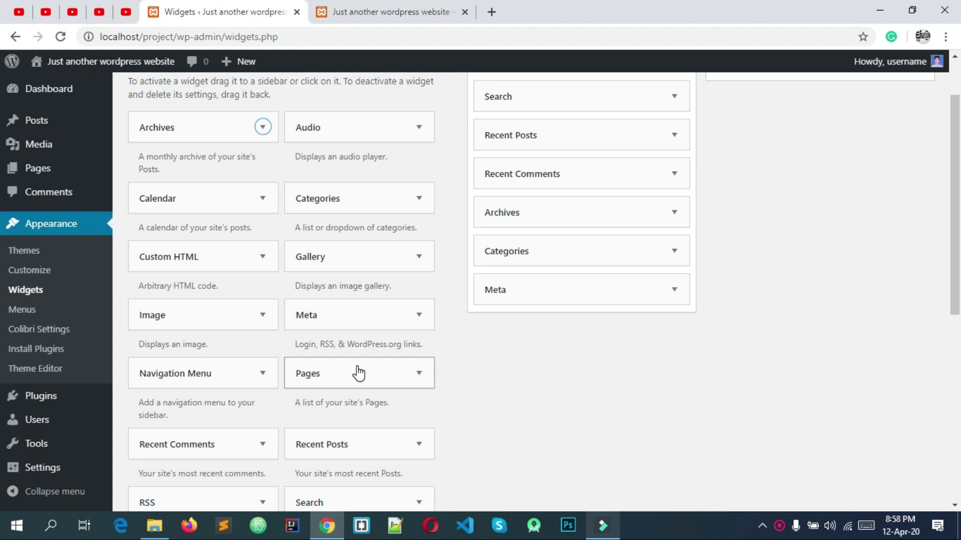
{"action": "scroll", "coordinate": [352, 369], "scroll_direction": "down", "scroll_amount": 5}
{"action": "scroll", "coordinate": [515, 254], "scroll_direction": "up", "scroll_amount": 7}
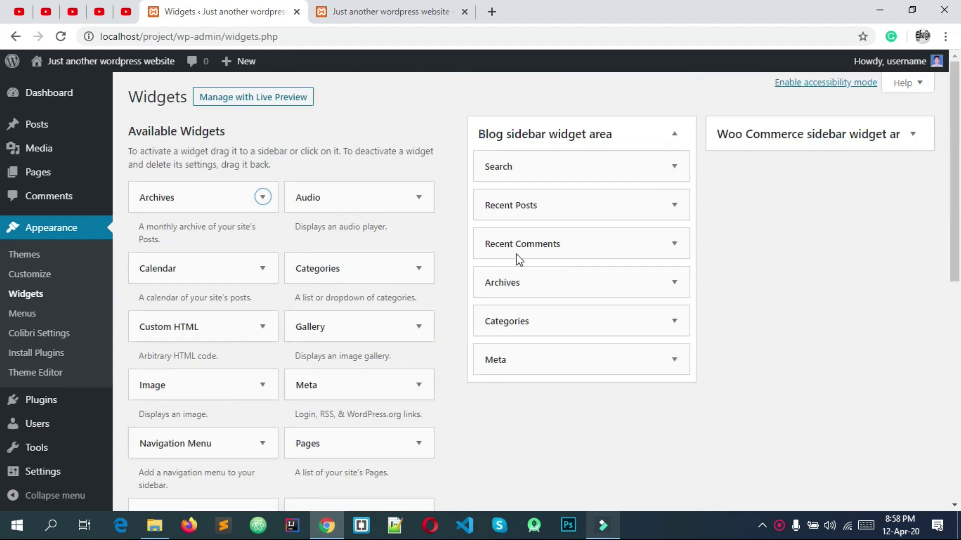
{"action": "left_click", "coordinate": [354, 8]}
{"action": "scroll", "coordinate": [793, 215], "scroll_direction": "down", "scroll_amount": 3}
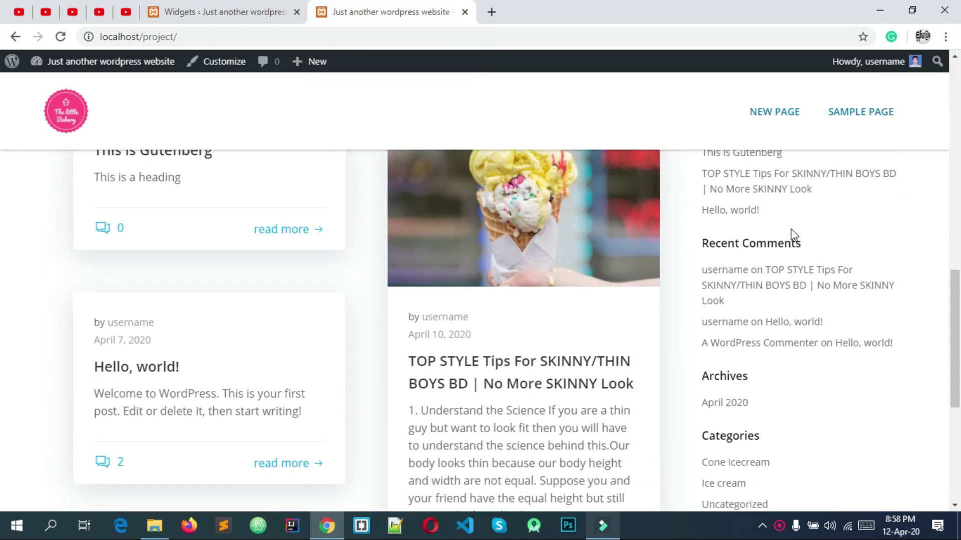
{"action": "scroll", "coordinate": [793, 235], "scroll_direction": "up", "scroll_amount": 4}
{"action": "scroll", "coordinate": [796, 350], "scroll_direction": "down", "scroll_amount": 8}
{"action": "scroll", "coordinate": [771, 310], "scroll_direction": "up", "scroll_amount": 7}
{"action": "scroll", "coordinate": [757, 325], "scroll_direction": "down", "scroll_amount": 8}
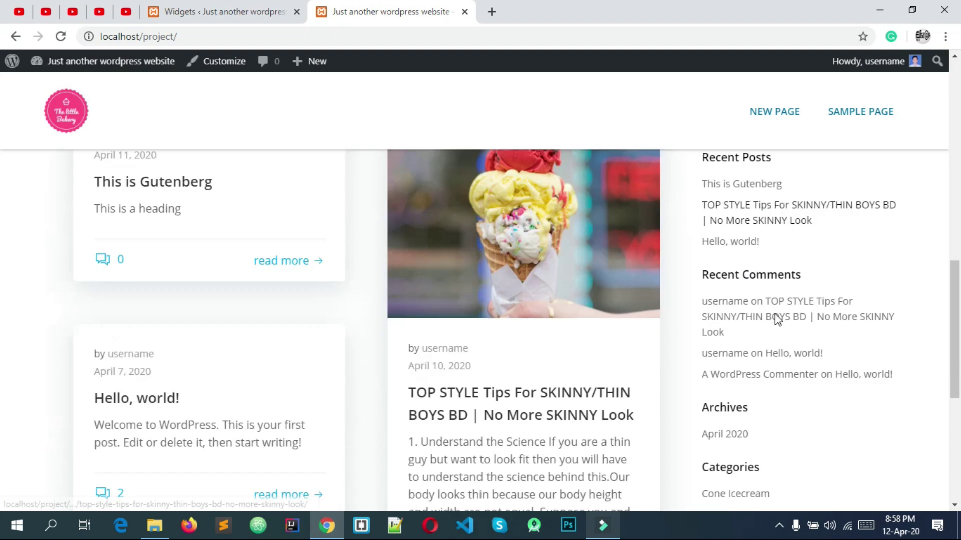
{"action": "scroll", "coordinate": [781, 317], "scroll_direction": "up", "scroll_amount": 5}
{"action": "scroll", "coordinate": [762, 217], "scroll_direction": "up", "scroll_amount": 3}
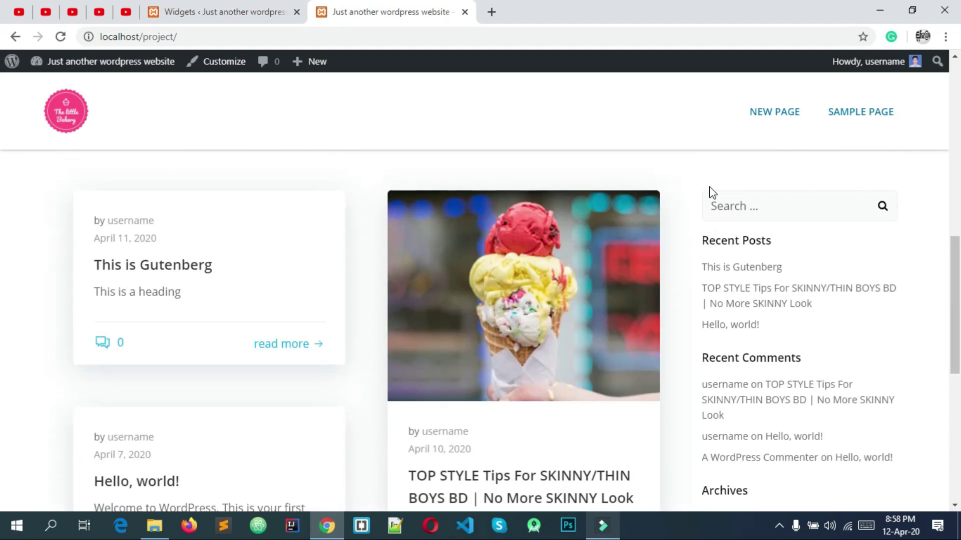
{"action": "scroll", "coordinate": [690, 225], "scroll_direction": "down", "scroll_amount": 5}
{"action": "scroll", "coordinate": [731, 426], "scroll_direction": "up", "scroll_amount": 5}
{"action": "left_click_drag", "start_coordinate": [701, 242], "coordinate": [791, 243]}
{"action": "left_click", "coordinate": [792, 243]}
{"action": "left_click", "coordinate": [791, 208]}
{"action": "left_click", "coordinate": [798, 185]}
{"action": "left_click_drag", "start_coordinate": [709, 245], "coordinate": [750, 243]}
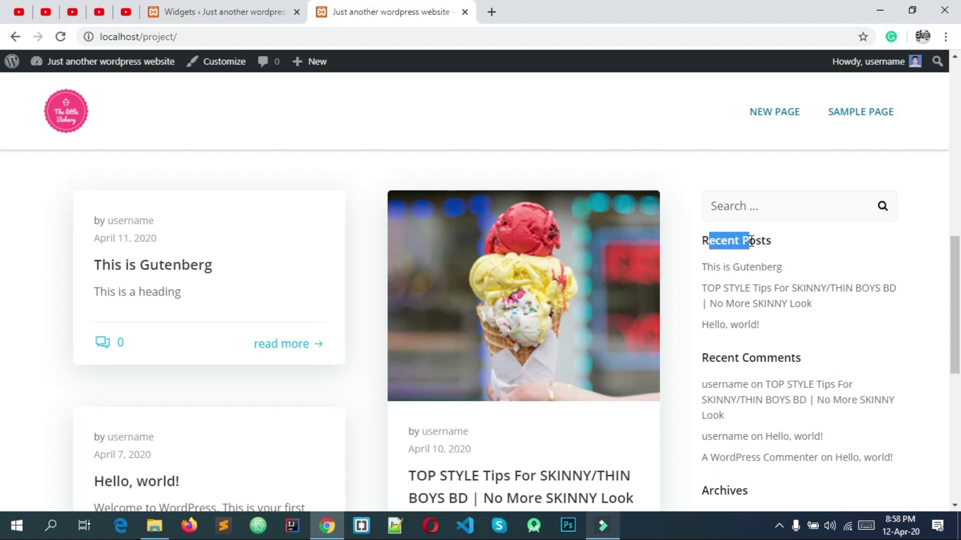
{"action": "scroll", "coordinate": [760, 270], "scroll_direction": "down", "scroll_amount": 1}
{"action": "left_click_drag", "start_coordinate": [726, 289], "coordinate": [800, 300]}
{"action": "scroll", "coordinate": [757, 302], "scroll_direction": "down", "scroll_amount": 2}
{"action": "left_click_drag", "start_coordinate": [714, 280], "coordinate": [749, 280]}
{"action": "left_click", "coordinate": [745, 280]}
{"action": "scroll", "coordinate": [746, 281], "scroll_direction": "down", "scroll_amount": 3}
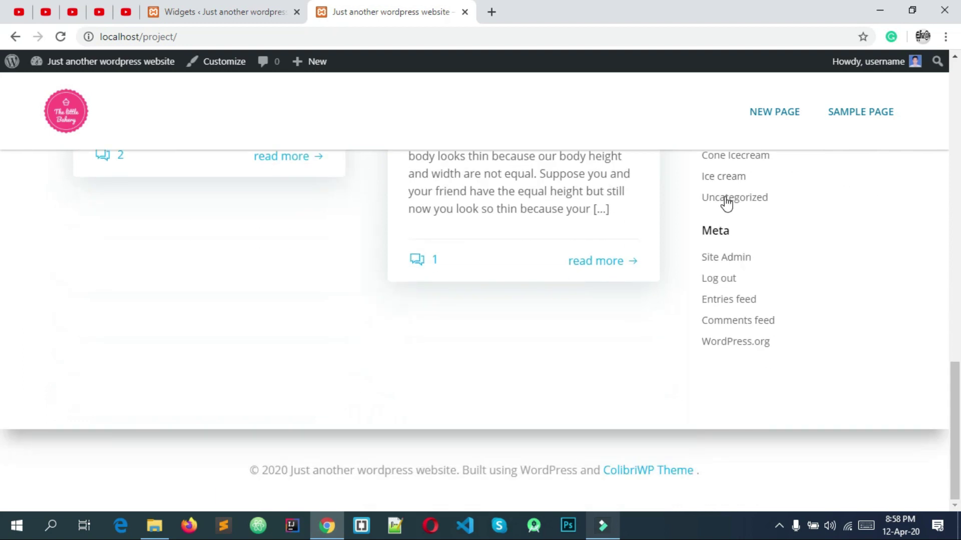
{"action": "scroll", "coordinate": [739, 298], "scroll_direction": "up", "scroll_amount": 2}
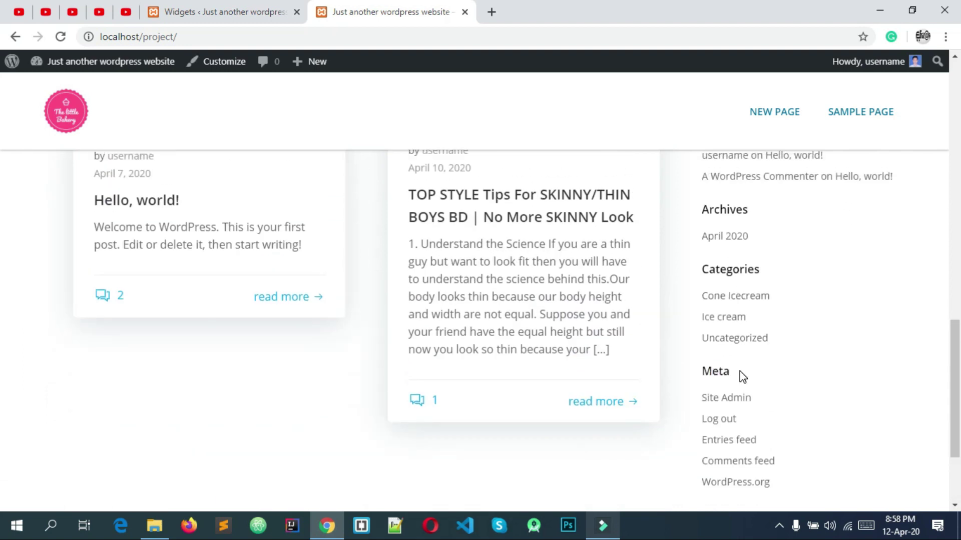
{"action": "left_click", "coordinate": [216, 12]}
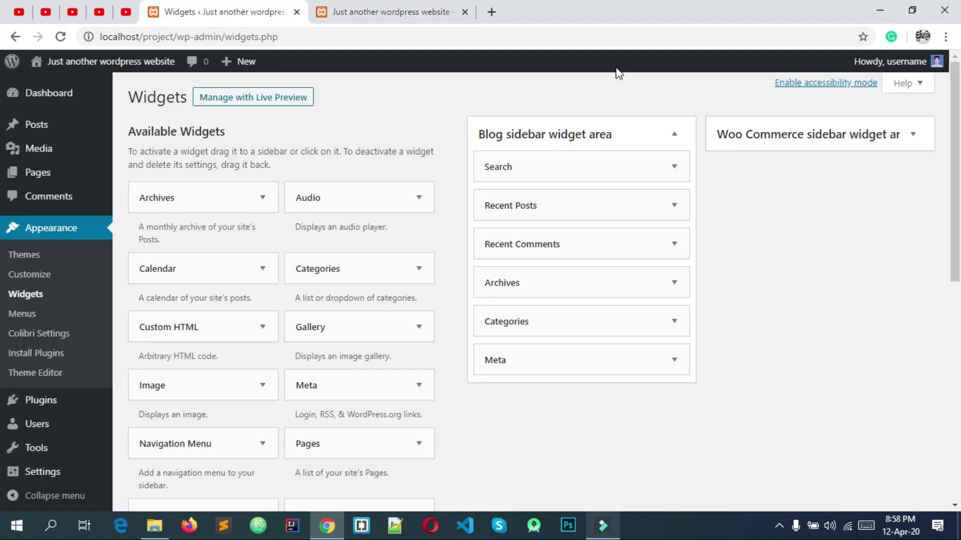
{"action": "left_click", "coordinate": [545, 135]}
{"action": "left_click", "coordinate": [572, 135]}
{"action": "left_click", "coordinate": [586, 135]}
{"action": "left_click", "coordinate": [584, 136]}
{"action": "left_click", "coordinate": [419, 15]}
{"action": "scroll", "coordinate": [671, 218], "scroll_direction": "down", "scroll_amount": 3}
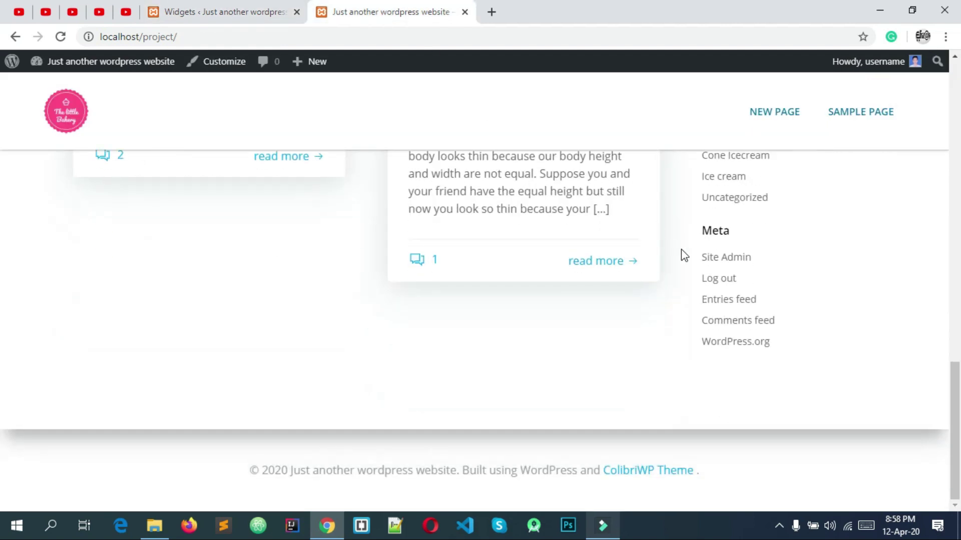
{"action": "scroll", "coordinate": [671, 219], "scroll_direction": "up", "scroll_amount": 5}
{"action": "left_click", "coordinate": [254, 9]}
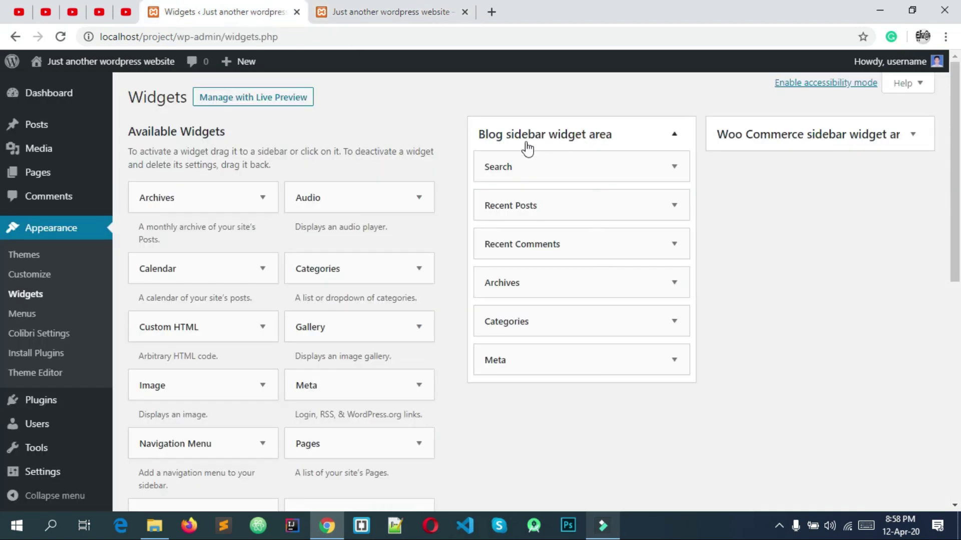
{"action": "scroll", "coordinate": [424, 169], "scroll_direction": "down", "scroll_amount": 1}
{"action": "scroll", "coordinate": [221, 230], "scroll_direction": "down", "scroll_amount": 1}
{"action": "scroll", "coordinate": [221, 230], "scroll_direction": "up", "scroll_amount": 2}
{"action": "left_click", "coordinate": [223, 131]}
{"action": "left_click", "coordinate": [216, 132]}
{"action": "left_click", "coordinate": [215, 131]}
{"action": "left_click", "coordinate": [215, 132]}
{"action": "scroll", "coordinate": [211, 216], "scroll_direction": "down", "scroll_amount": 5}
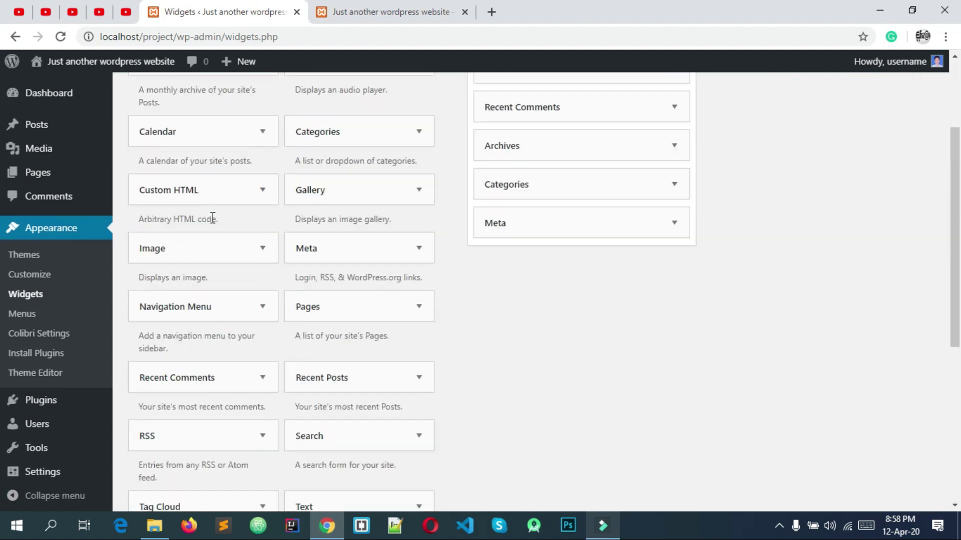
{"action": "scroll", "coordinate": [212, 219], "scroll_direction": "up", "scroll_amount": 5}
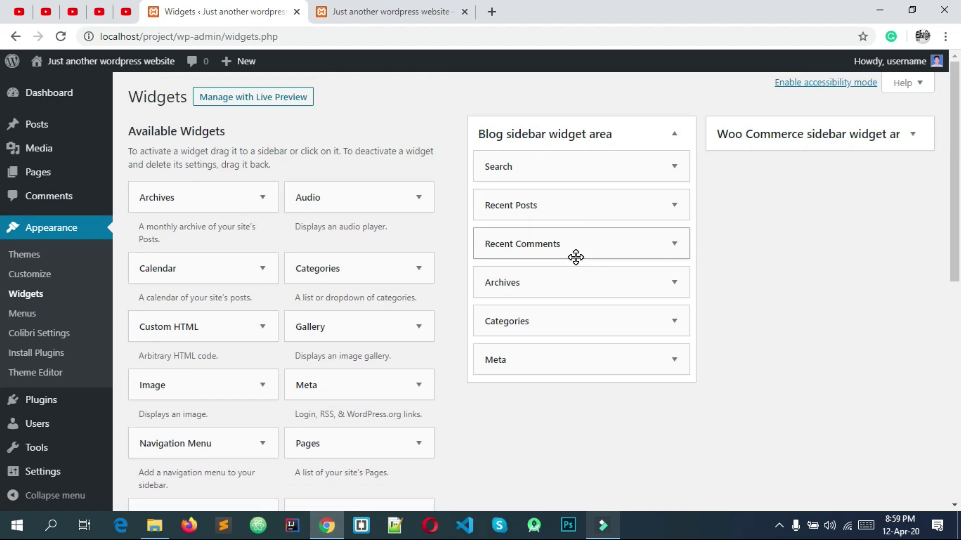
{"action": "scroll", "coordinate": [575, 257], "scroll_direction": "down", "scroll_amount": 1}
{"action": "scroll", "coordinate": [576, 258], "scroll_direction": "up", "scroll_amount": 1}
{"action": "key", "text": "ctrl+Tab"}
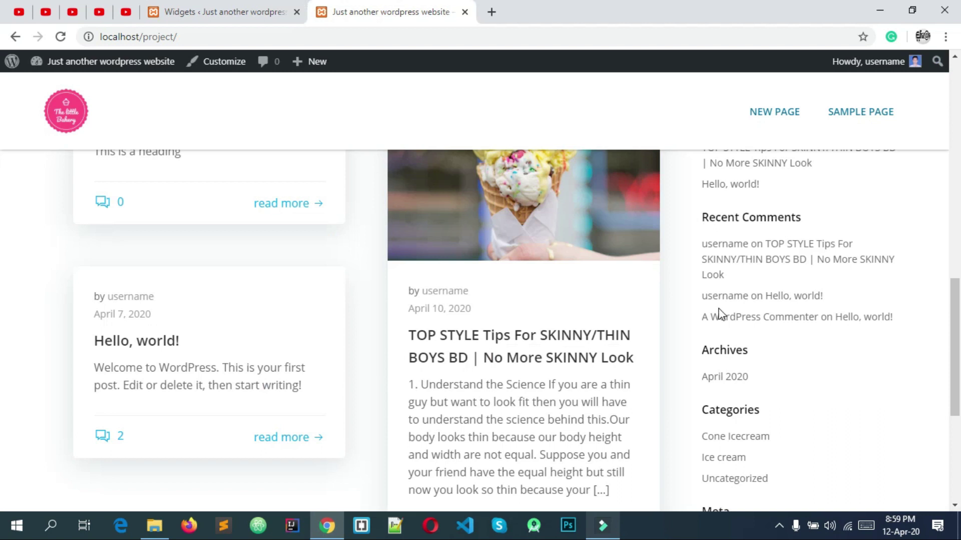
{"action": "scroll", "coordinate": [780, 302], "scroll_direction": "down", "scroll_amount": 6}
{"action": "scroll", "coordinate": [755, 328], "scroll_direction": "up", "scroll_amount": 8}
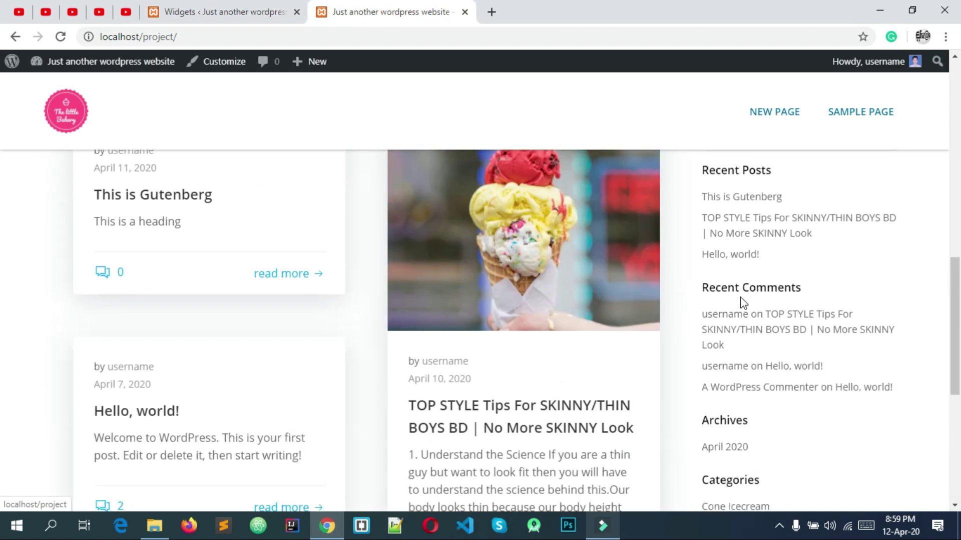
{"action": "scroll", "coordinate": [745, 285], "scroll_direction": "up", "scroll_amount": 5}
{"action": "scroll", "coordinate": [748, 269], "scroll_direction": "down", "scroll_amount": 4}
{"action": "left_click", "coordinate": [746, 216]}
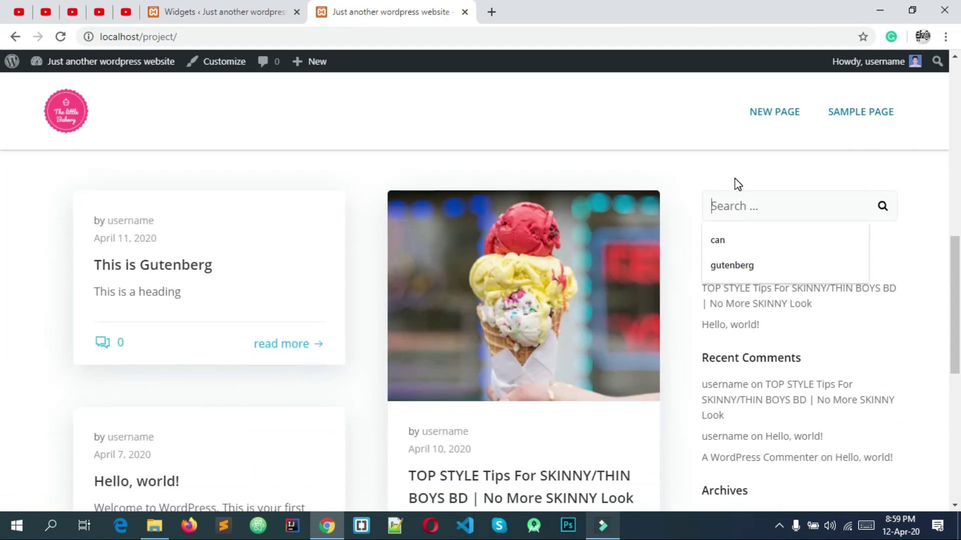
{"action": "left_click", "coordinate": [294, 9]}
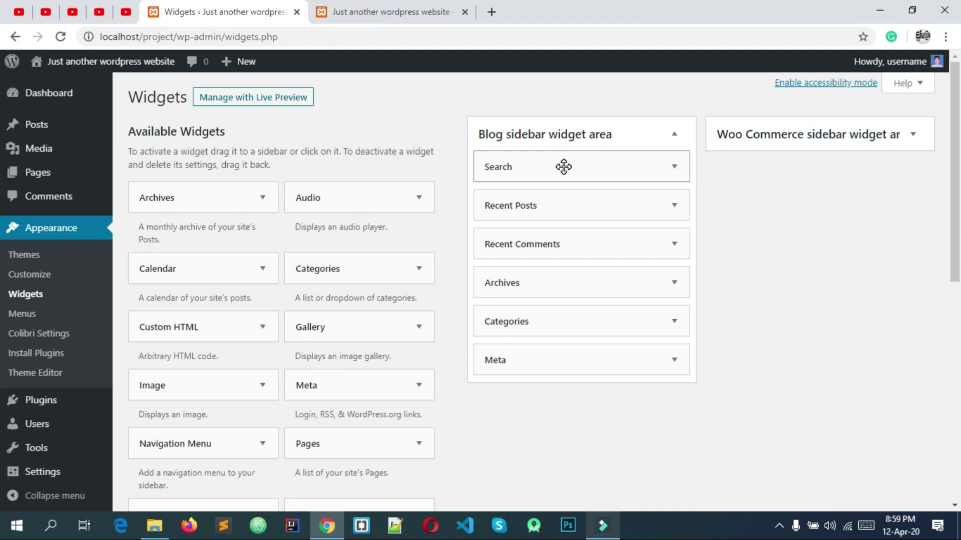
{"action": "left_click", "coordinate": [385, 11]}
{"action": "double_click", "coordinate": [723, 241]}
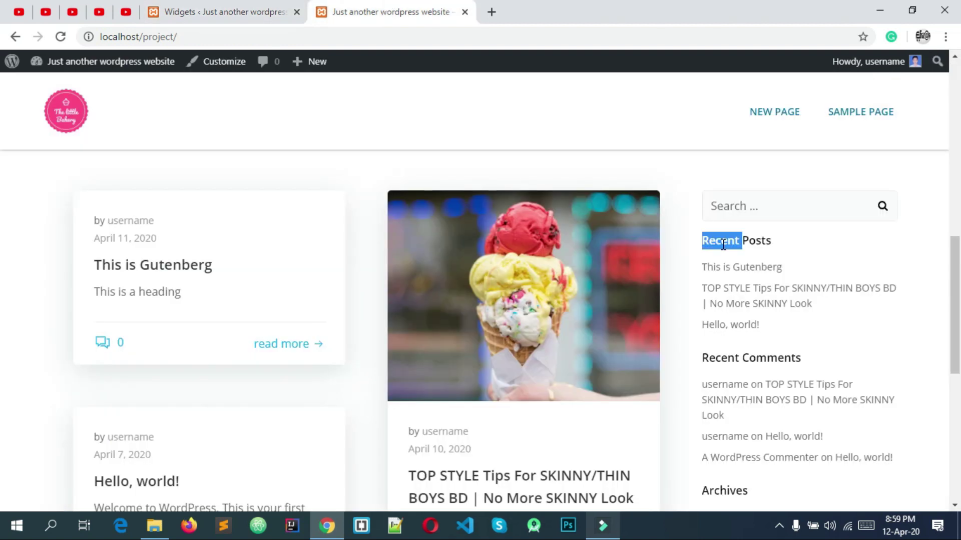
{"action": "left_click", "coordinate": [225, 11]}
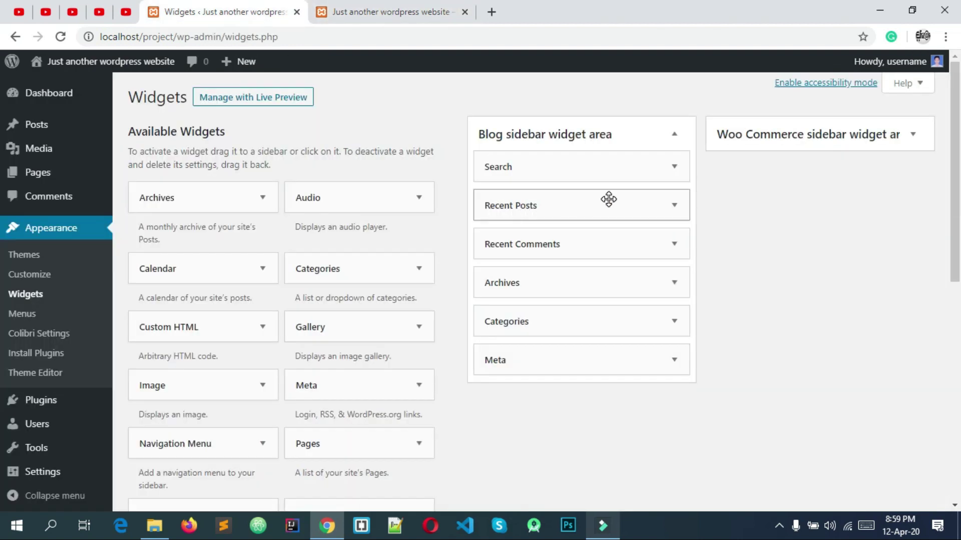
{"action": "left_click", "coordinate": [388, 12]}
{"action": "scroll", "coordinate": [777, 273], "scroll_direction": "down", "scroll_amount": 3}
{"action": "scroll", "coordinate": [780, 285], "scroll_direction": "down", "scroll_amount": 5}
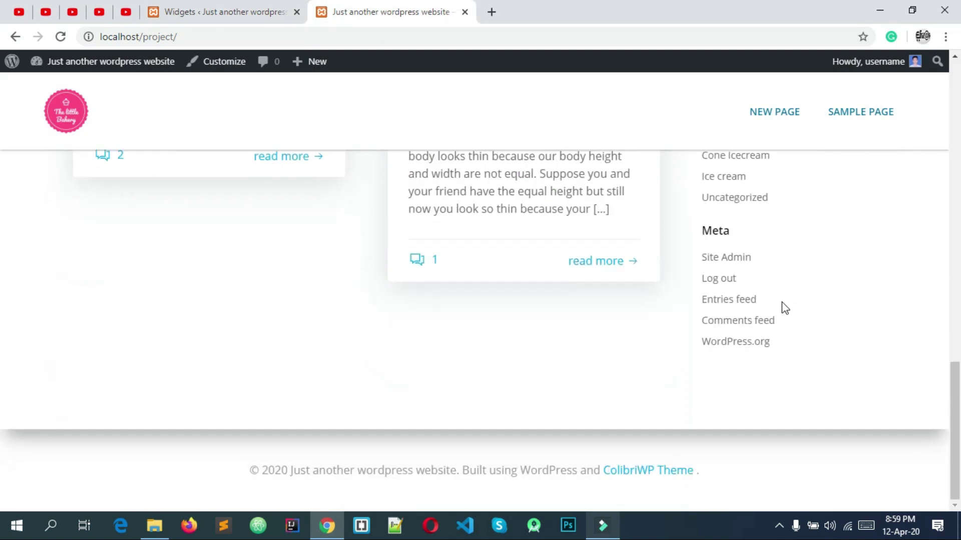
{"action": "left_click", "coordinate": [225, 12]}
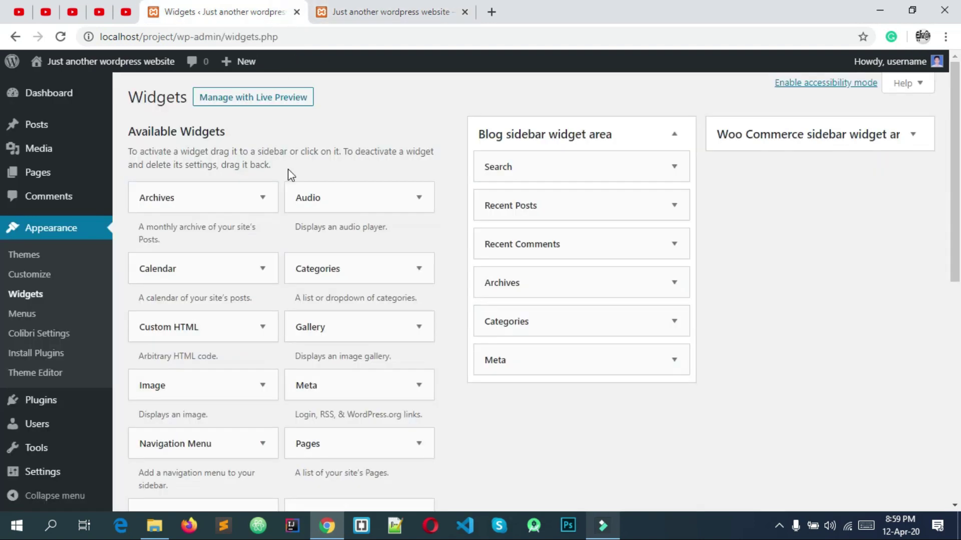
{"action": "scroll", "coordinate": [360, 317], "scroll_direction": "down", "scroll_amount": 3}
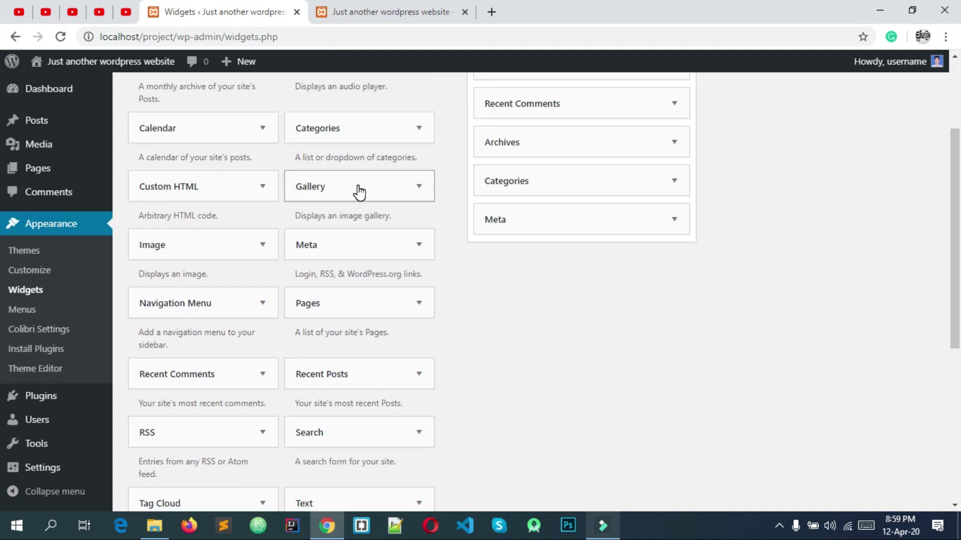
{"action": "left_click", "coordinate": [357, 188]}
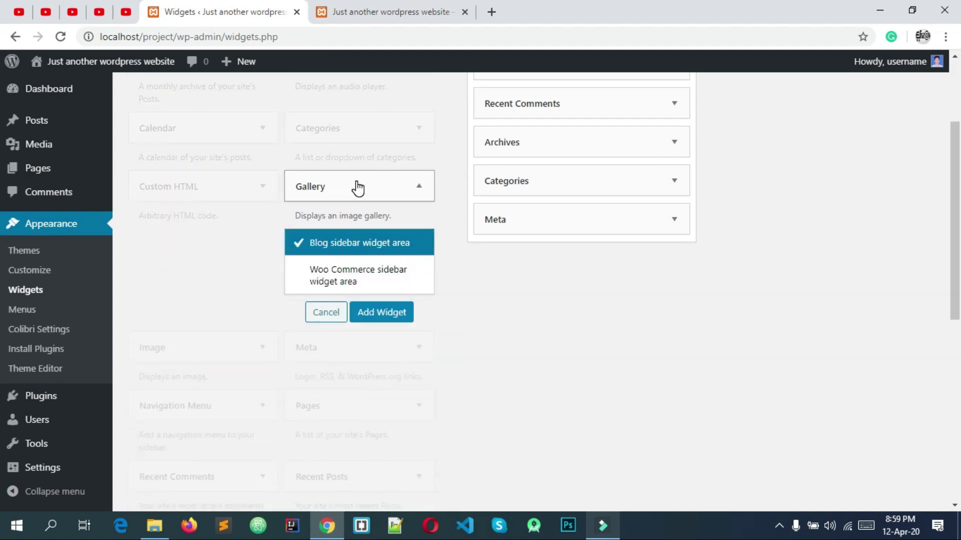
{"action": "scroll", "coordinate": [350, 255], "scroll_direction": "up", "scroll_amount": 2}
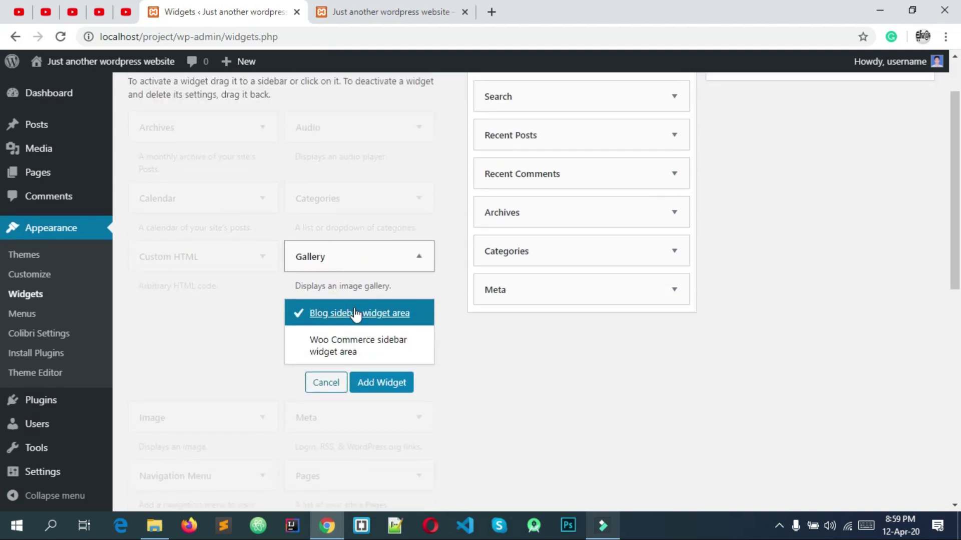
{"action": "scroll", "coordinate": [360, 310], "scroll_direction": "up", "scroll_amount": 2}
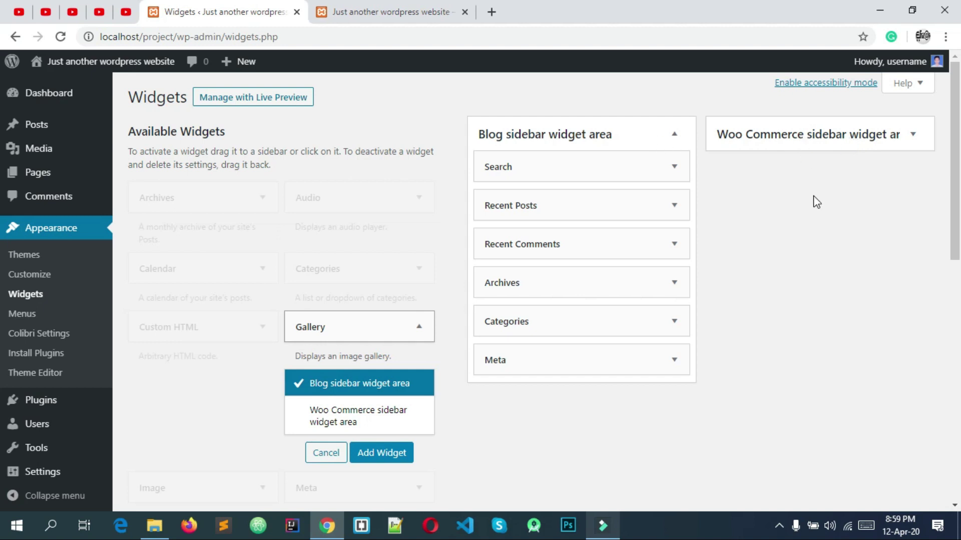
{"action": "scroll", "coordinate": [813, 195], "scroll_direction": "down", "scroll_amount": 3}
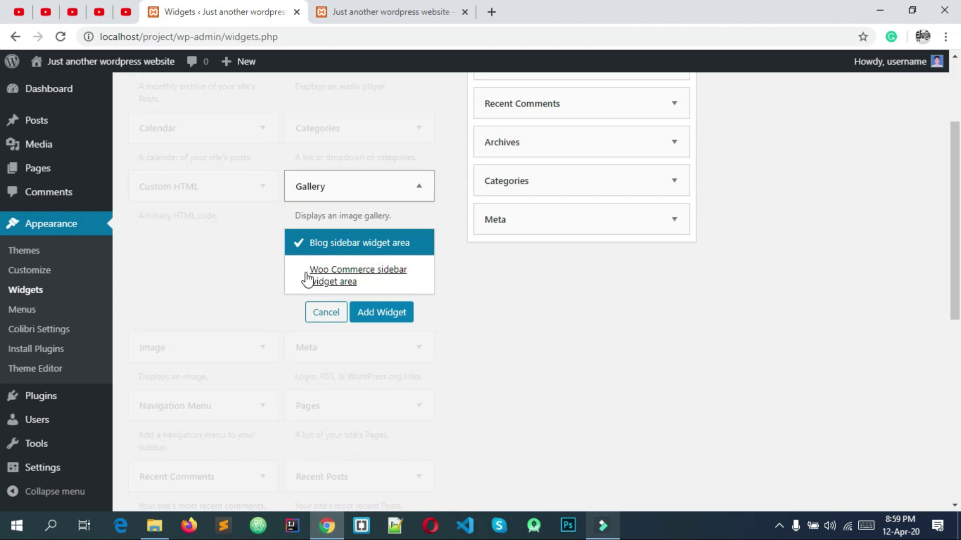
{"action": "scroll", "coordinate": [314, 289], "scroll_direction": "down", "scroll_amount": 2}
{"action": "scroll", "coordinate": [236, 262], "scroll_direction": "up", "scroll_amount": 3}
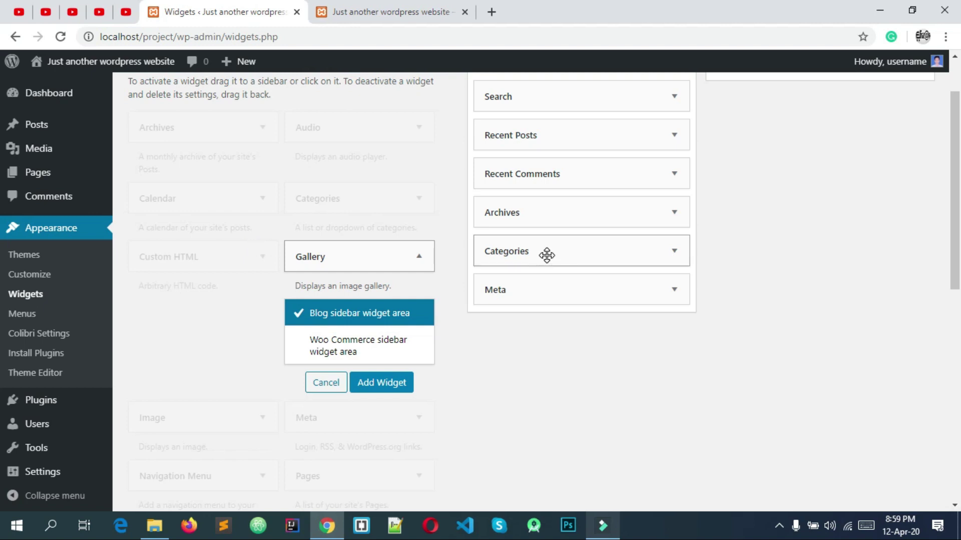
{"action": "scroll", "coordinate": [547, 254], "scroll_direction": "up", "scroll_amount": 2}
{"action": "scroll", "coordinate": [536, 266], "scroll_direction": "down", "scroll_amount": 2}
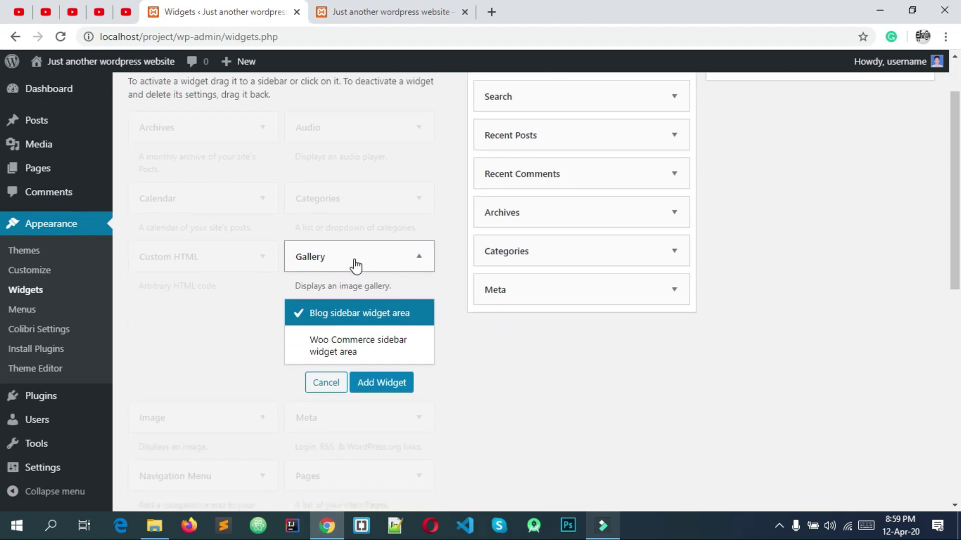
{"action": "scroll", "coordinate": [521, 255], "scroll_direction": "up", "scroll_amount": 2}
- Add a Gallery widget to the Blog sidebar and enter 'Our Gallery' as its title
{"action": "scroll", "coordinate": [562, 210], "scroll_direction": "down", "scroll_amount": 2}
{"action": "left_click", "coordinate": [385, 393]}
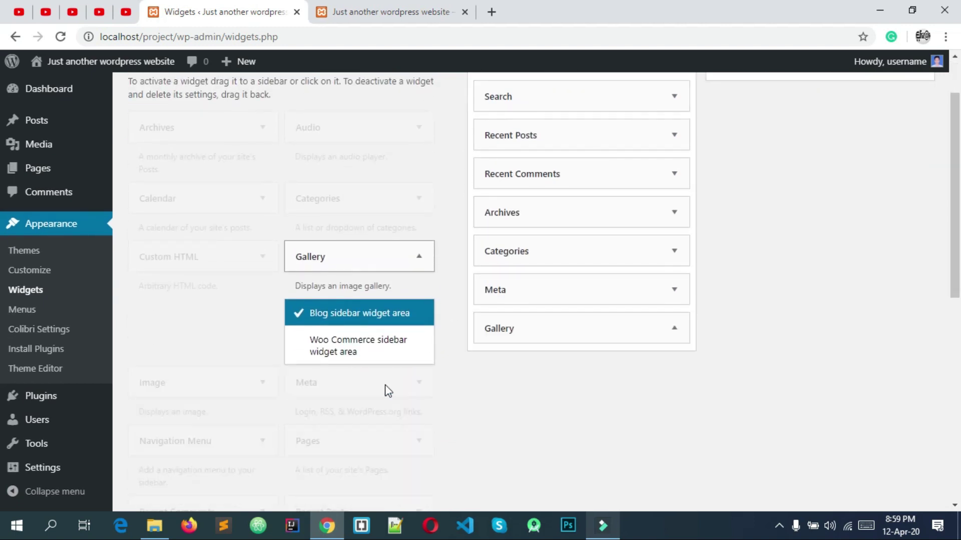
{"action": "left_click", "coordinate": [511, 377]}
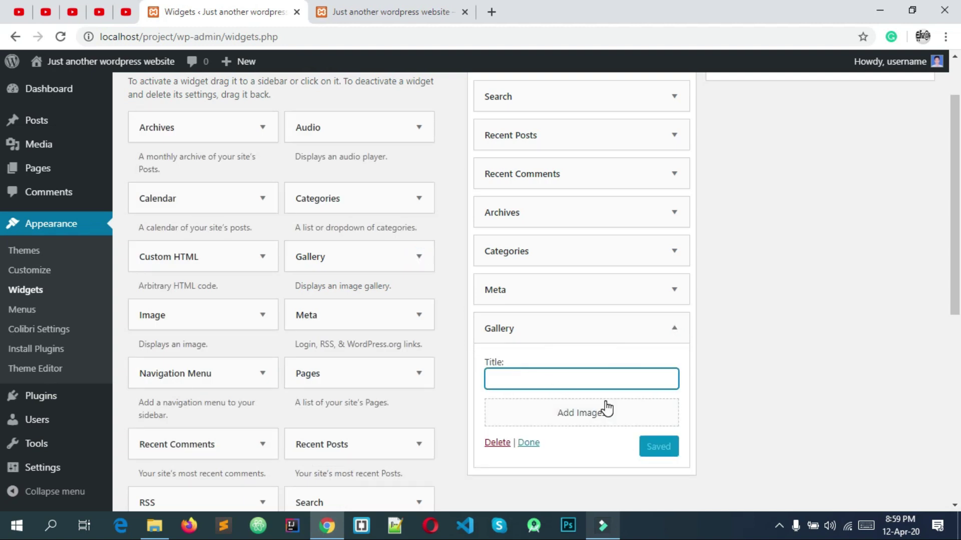
{"action": "type", "text": "O"}
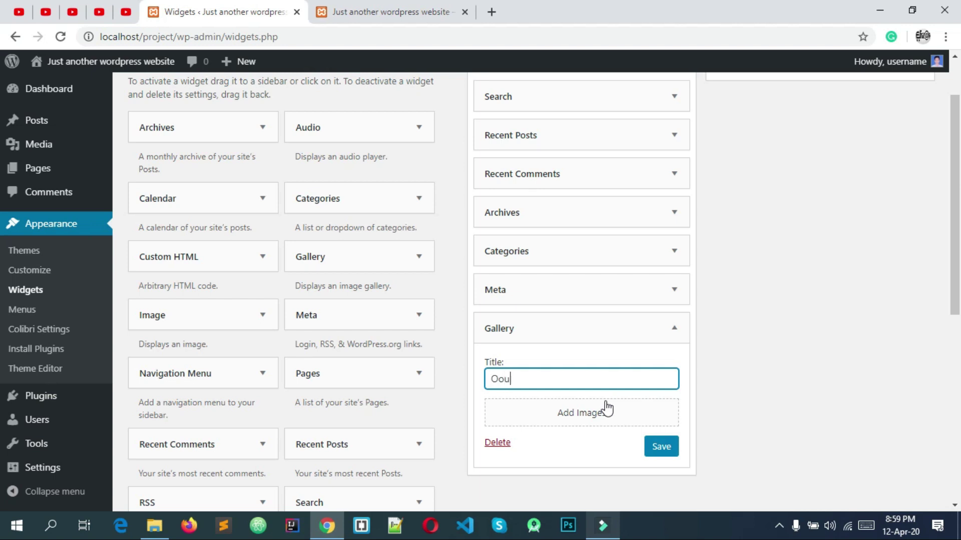
{"action": "type", "text": "ur Gallery"}
{"action": "scroll", "coordinate": [706, 406], "scroll_direction": "down", "scroll_amount": 1}
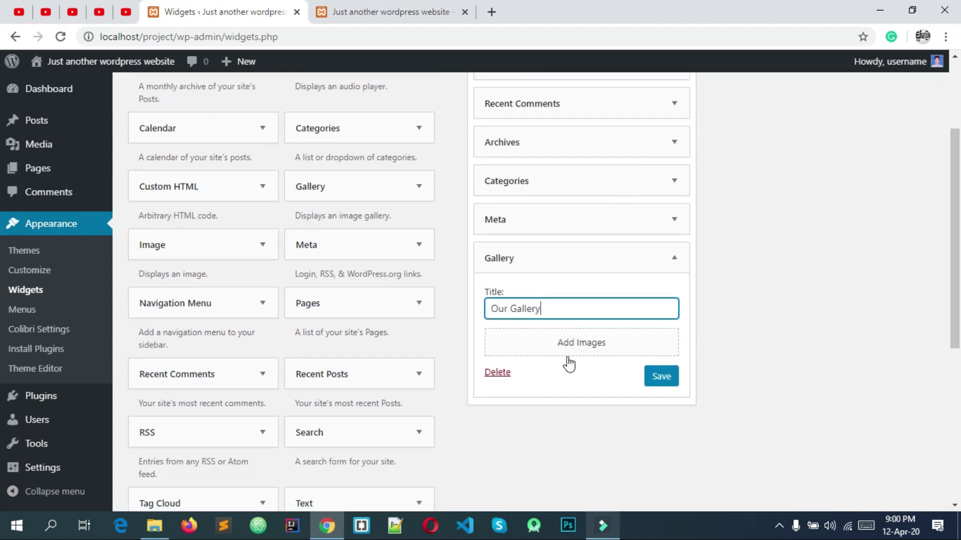
- Create a gallery of seven images, from the muffin to the ice-cream cone, and insert it
{"action": "left_click", "coordinate": [567, 353]}
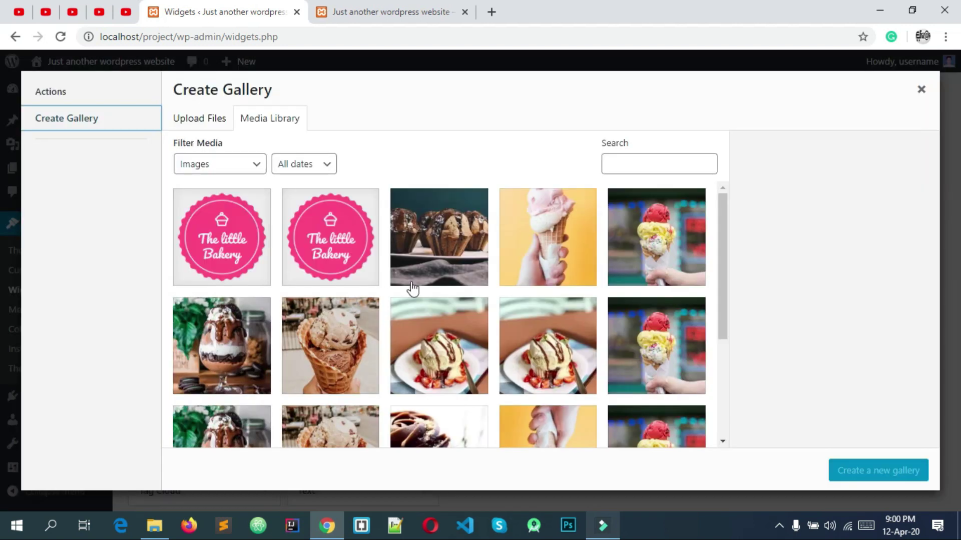
{"action": "left_click", "coordinate": [399, 237]}
{"action": "left_click", "coordinate": [557, 242]}
{"action": "left_click", "coordinate": [626, 240]}
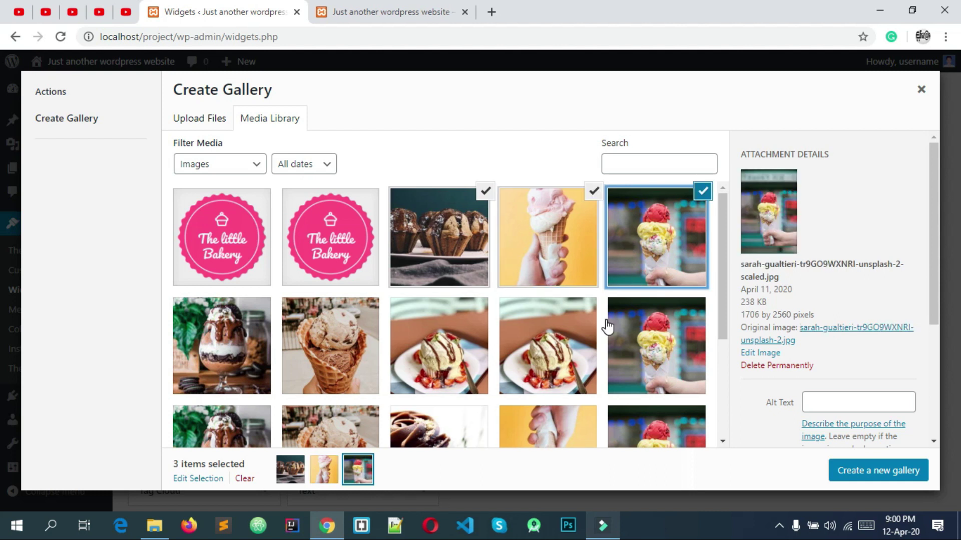
{"action": "left_click", "coordinate": [615, 327]}
{"action": "left_click", "coordinate": [548, 346]}
{"action": "left_click", "coordinate": [438, 345]}
{"action": "left_click", "coordinate": [343, 345]}
{"action": "left_click", "coordinate": [896, 469]}
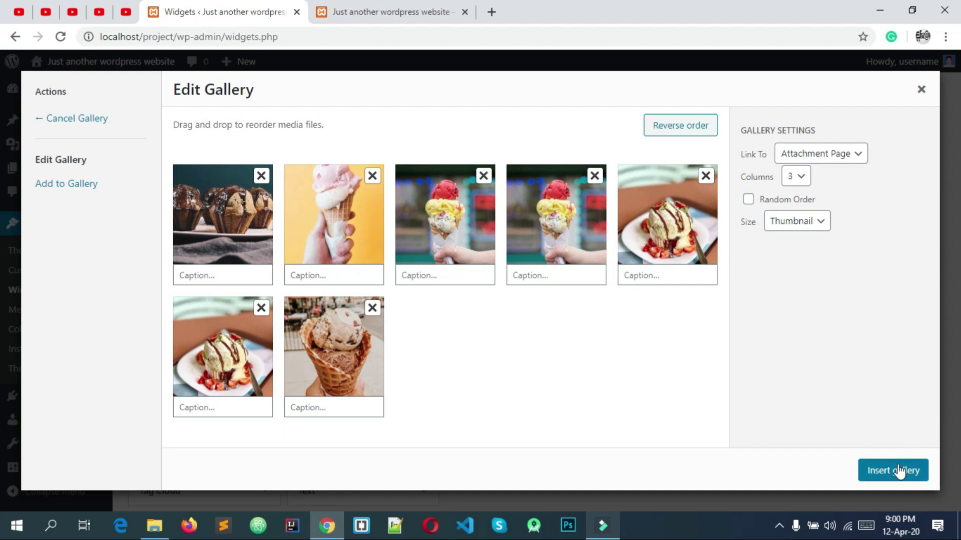
{"action": "left_click", "coordinate": [887, 472]}
- Save the Our Gallery widget and reload the live site to show it
{"action": "scroll", "coordinate": [646, 381], "scroll_direction": "down", "scroll_amount": 1}
{"action": "left_click", "coordinate": [662, 367]}
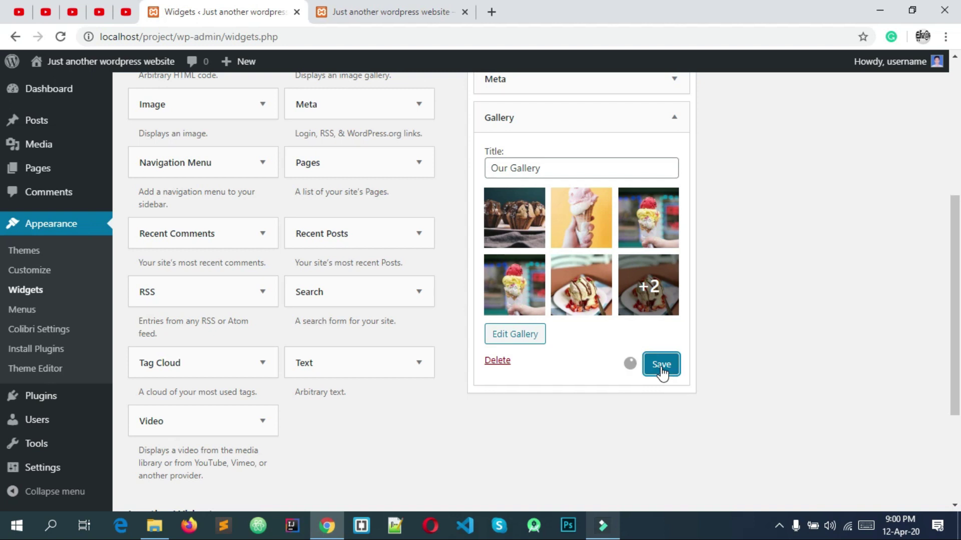
{"action": "left_click", "coordinate": [364, 5]}
{"action": "left_click", "coordinate": [61, 36]}
- Review the sidebar on both the live site and the widgets admin page
{"action": "scroll", "coordinate": [755, 250], "scroll_direction": "down", "scroll_amount": 5}
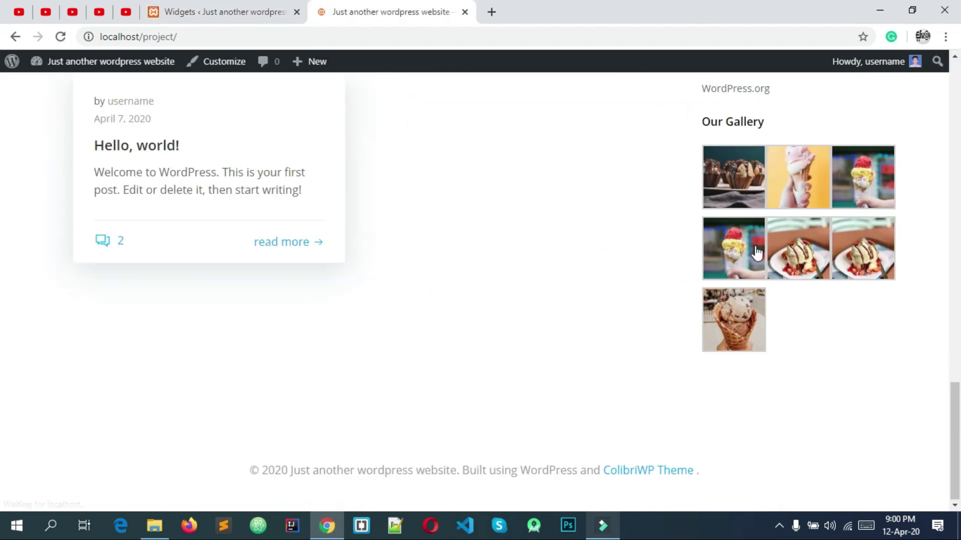
{"action": "scroll", "coordinate": [750, 240], "scroll_direction": "up", "scroll_amount": 1}
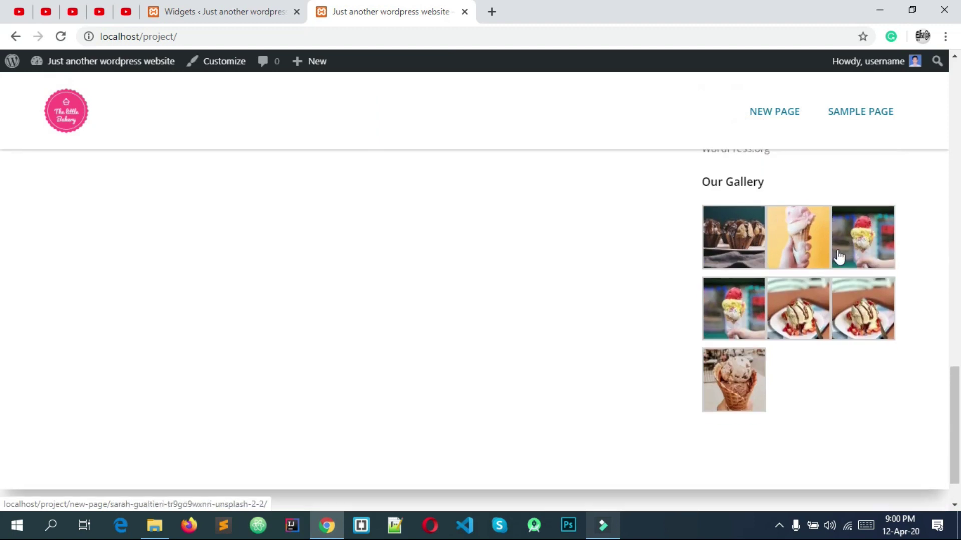
{"action": "scroll", "coordinate": [774, 294], "scroll_direction": "down", "scroll_amount": 1}
{"action": "scroll", "coordinate": [733, 321], "scroll_direction": "up", "scroll_amount": 2}
{"action": "scroll", "coordinate": [853, 310], "scroll_direction": "down", "scroll_amount": 2}
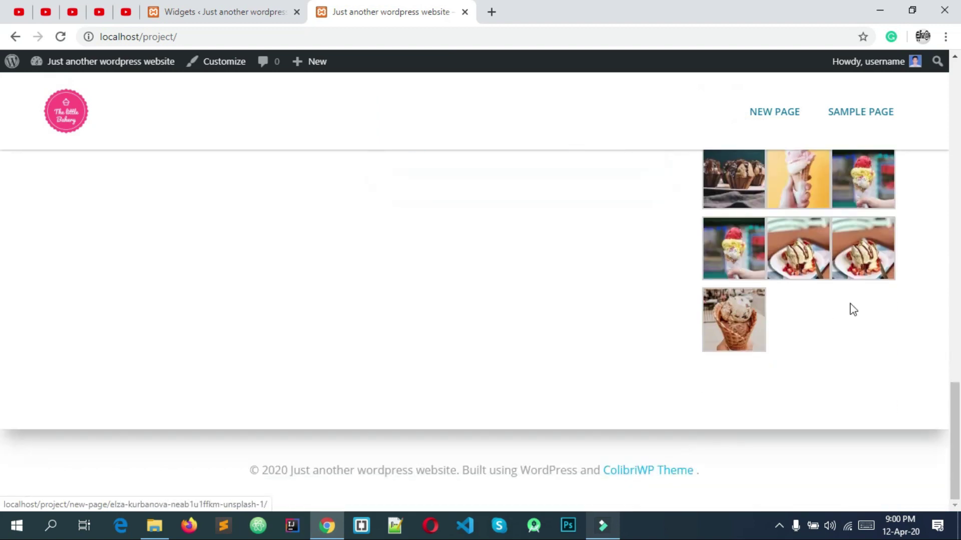
{"action": "scroll", "coordinate": [851, 284], "scroll_direction": "up", "scroll_amount": 1}
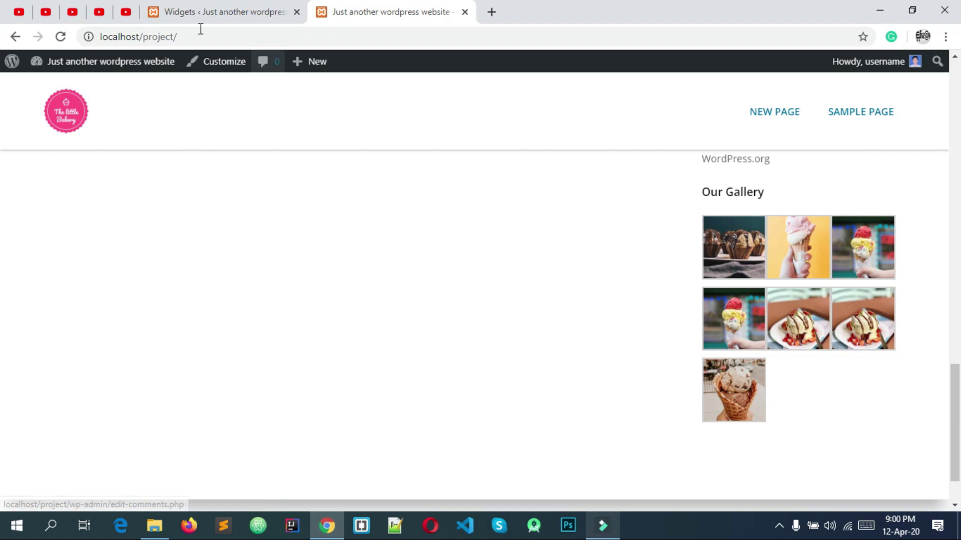
{"action": "left_click", "coordinate": [184, 12]}
{"action": "scroll", "coordinate": [536, 215], "scroll_direction": "up", "scroll_amount": 3}
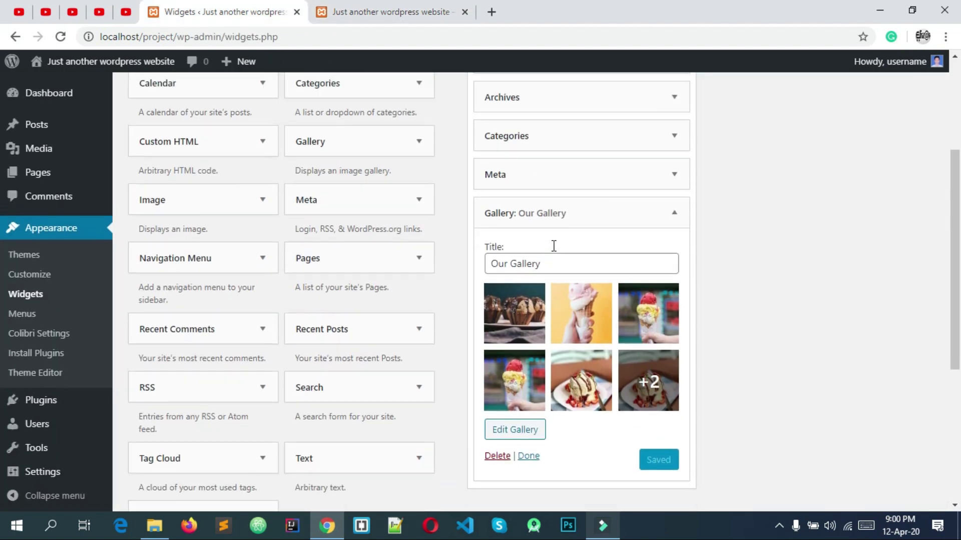
{"action": "scroll", "coordinate": [553, 245], "scroll_direction": "up", "scroll_amount": 1}
{"action": "left_click", "coordinate": [440, 12]}
- Try the search box in the live site's sidebar, then dismiss its suggestions
{"action": "scroll", "coordinate": [727, 218], "scroll_direction": "up", "scroll_amount": 3}
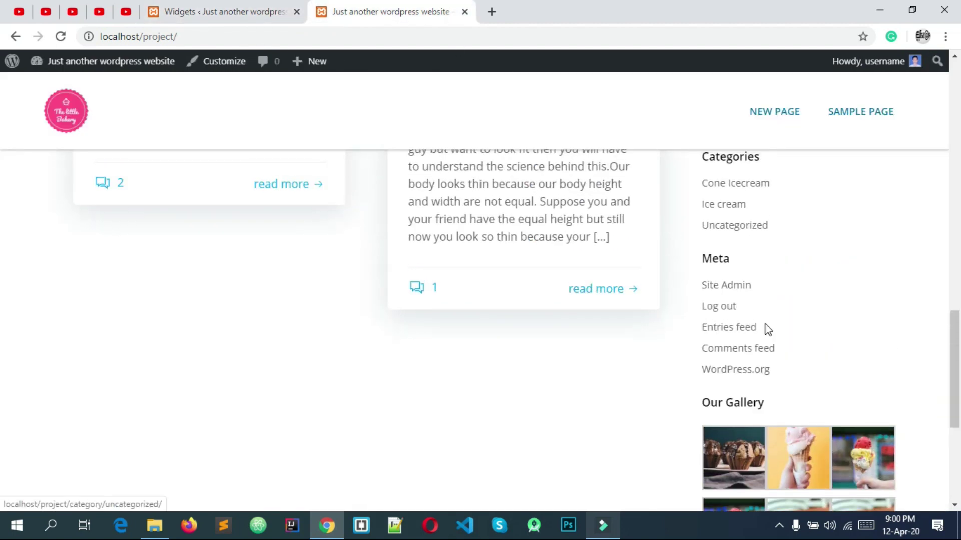
{"action": "scroll", "coordinate": [771, 350], "scroll_direction": "up", "scroll_amount": 3}
{"action": "scroll", "coordinate": [743, 276], "scroll_direction": "up", "scroll_amount": 4}
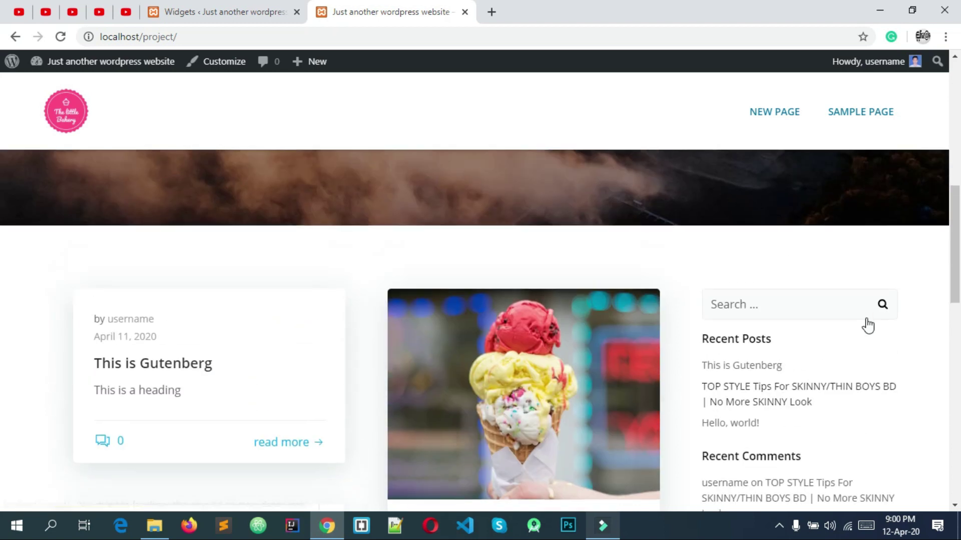
{"action": "scroll", "coordinate": [779, 307], "scroll_direction": "down", "scroll_amount": 1}
{"action": "left_click", "coordinate": [787, 240]}
{"action": "left_click", "coordinate": [767, 211]}
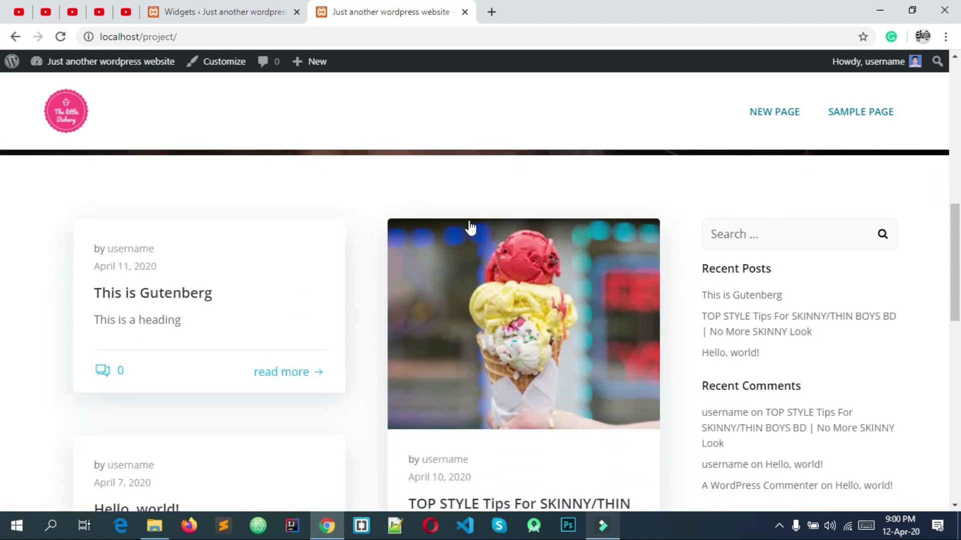
- Delete the Search widget from the Blog sidebar and reload the live site
{"action": "left_click", "coordinate": [197, 11]}
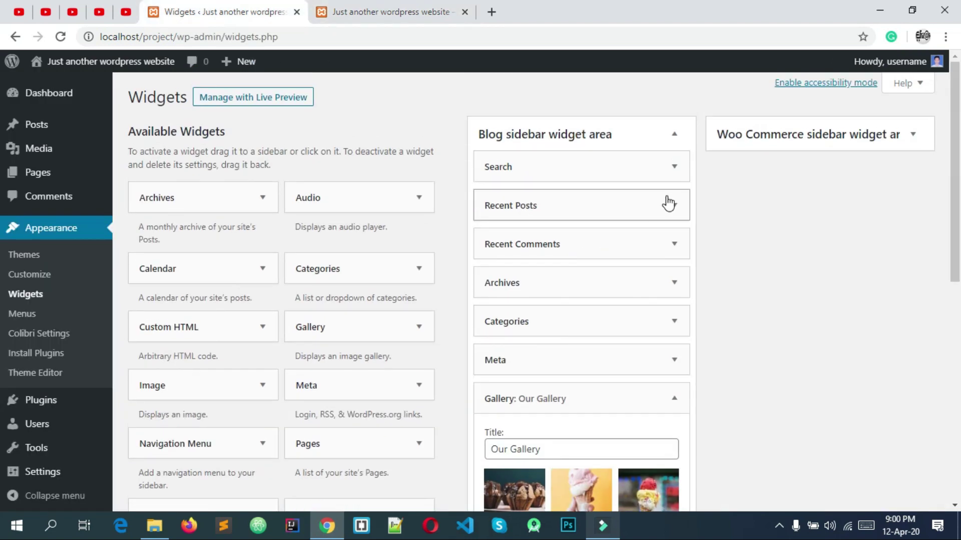
{"action": "left_click", "coordinate": [673, 166]}
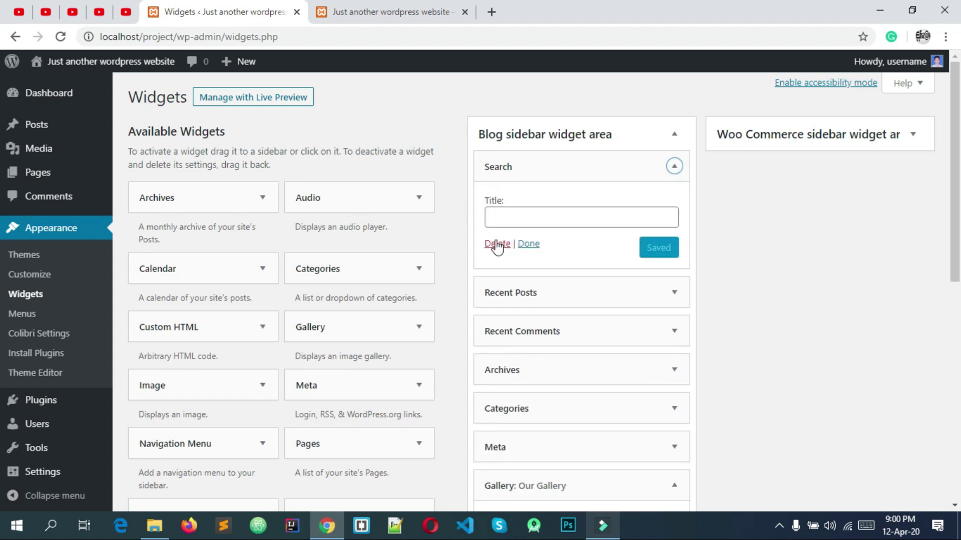
{"action": "left_click", "coordinate": [497, 244]}
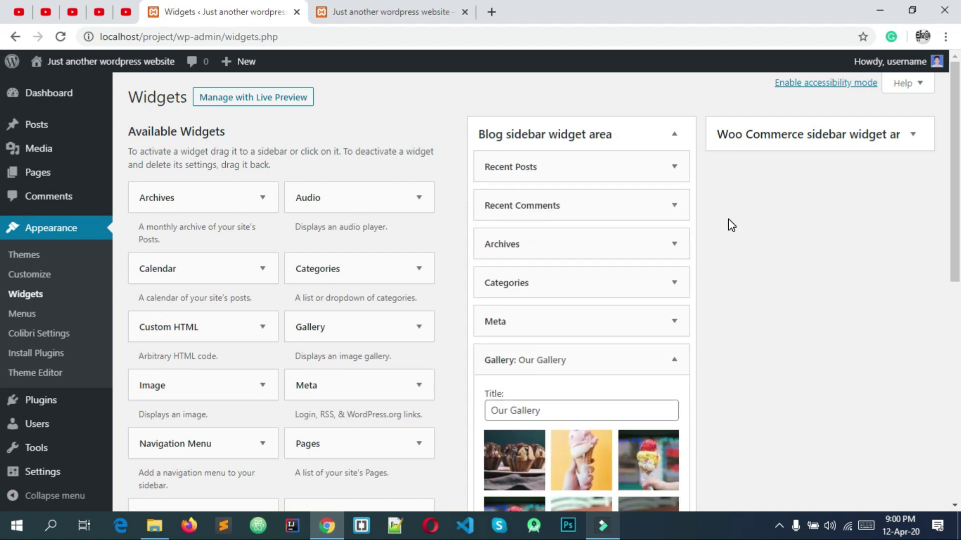
{"action": "scroll", "coordinate": [727, 218], "scroll_direction": "down", "scroll_amount": 5}
{"action": "scroll", "coordinate": [726, 228], "scroll_direction": "down", "scroll_amount": 3}
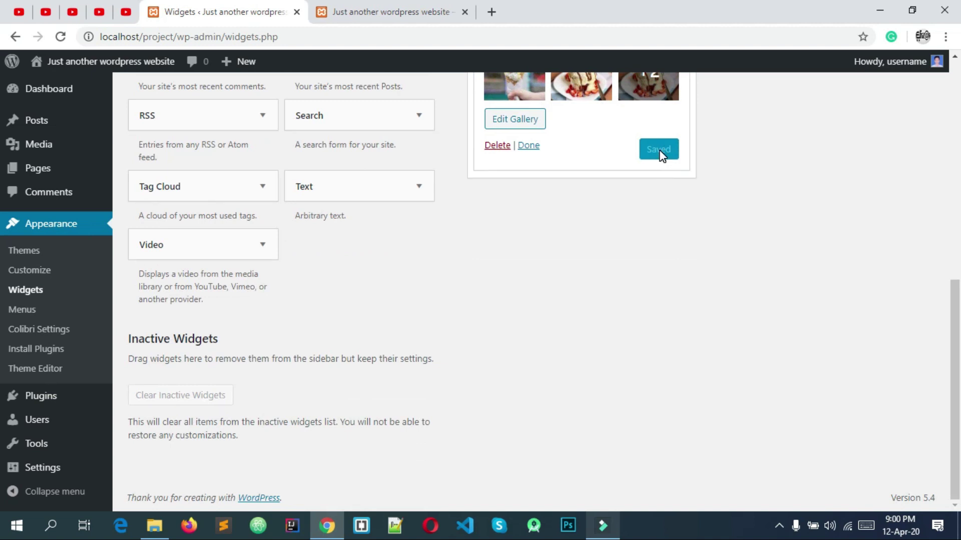
{"action": "scroll", "coordinate": [656, 160], "scroll_direction": "up", "scroll_amount": 5}
{"action": "left_click", "coordinate": [368, 11]}
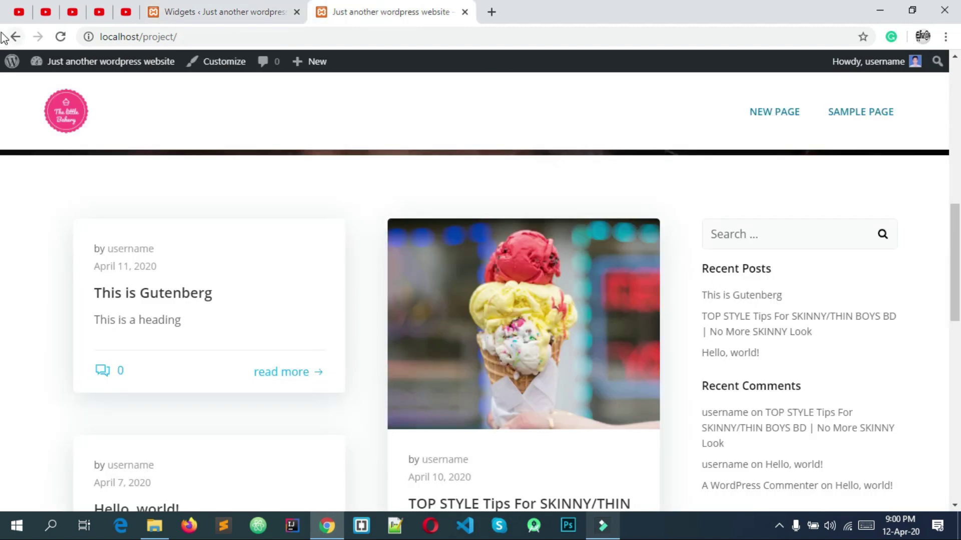
{"action": "left_click", "coordinate": [62, 37]}
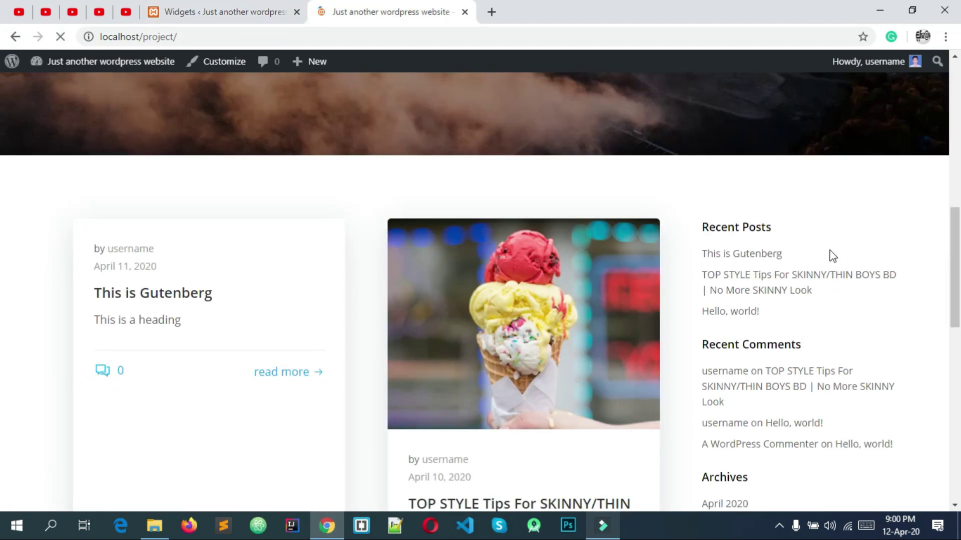